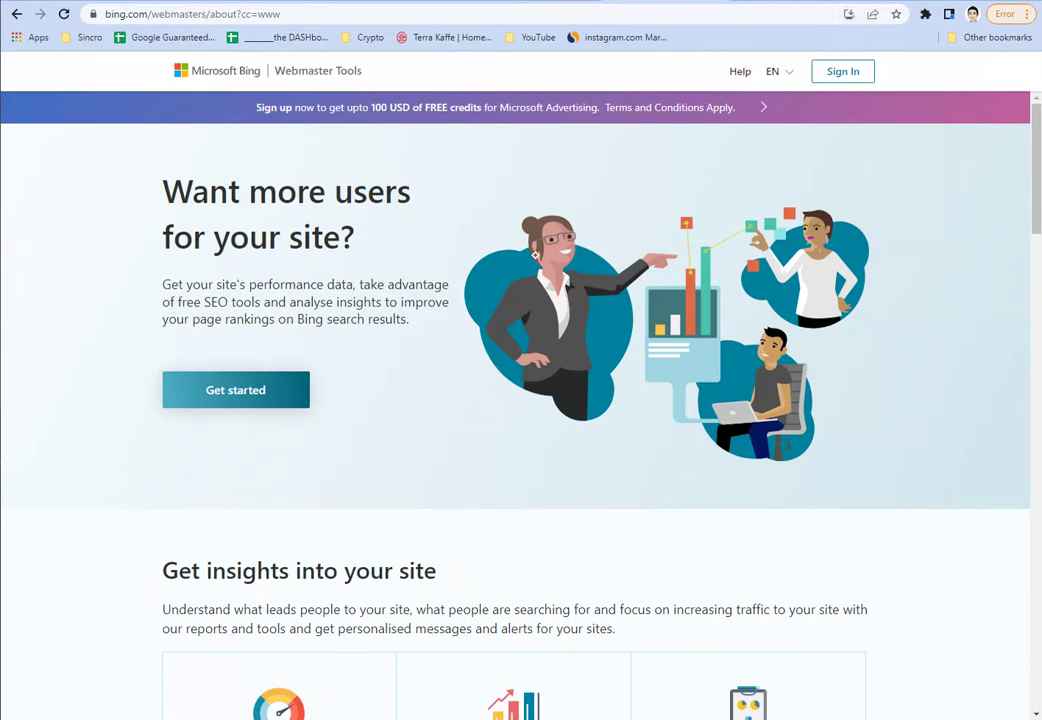
Search Google for 'comscore browser statistics'
{"action": "left_click", "coordinate": [773, 11]}
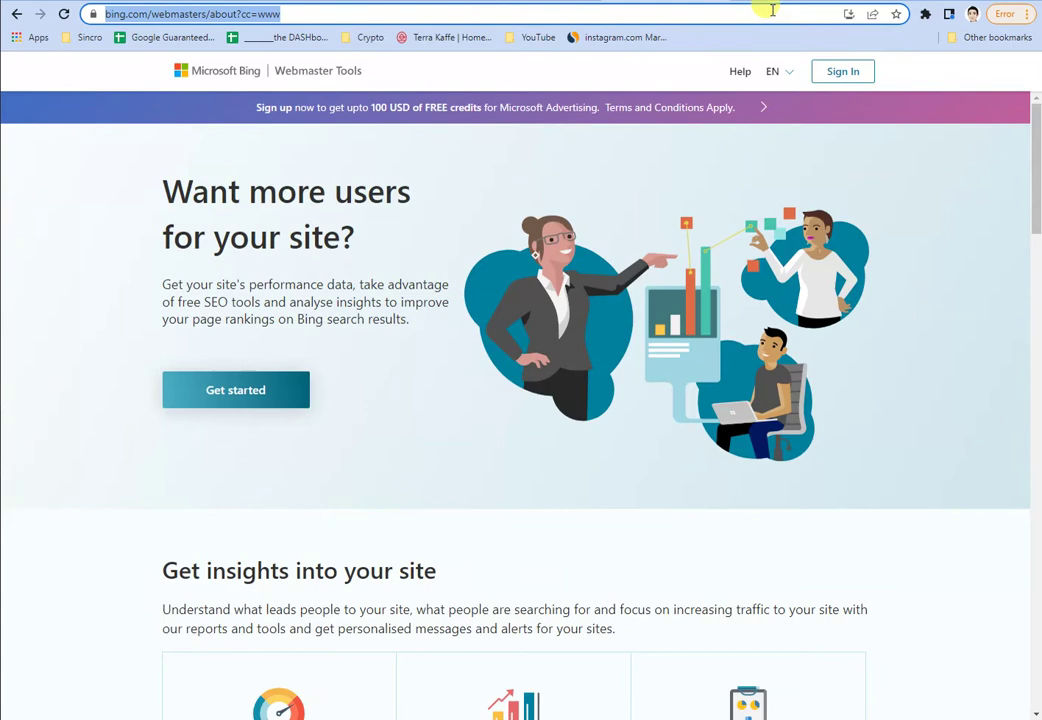
{"action": "type", "text": "comc"}
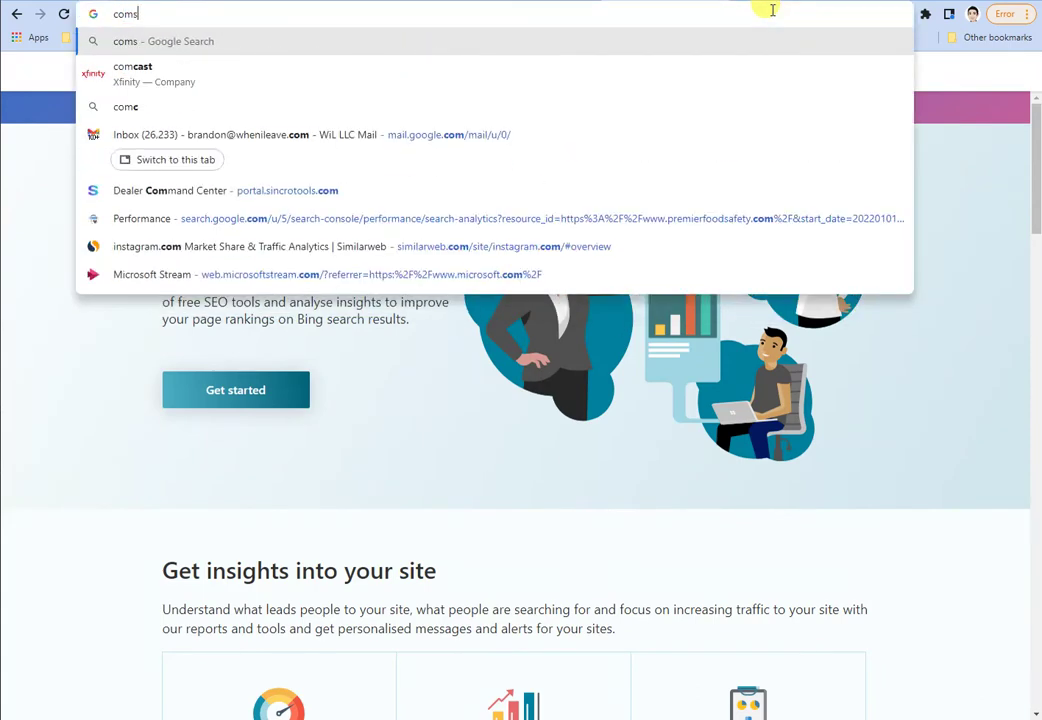
{"action": "key", "text": "BackSpace"}
{"action": "type", "text": "scor"}
{"action": "key", "text": "BackSpace"}
{"action": "key", "text": "BackSpace"}
{"action": "type", "text": "re brow"}
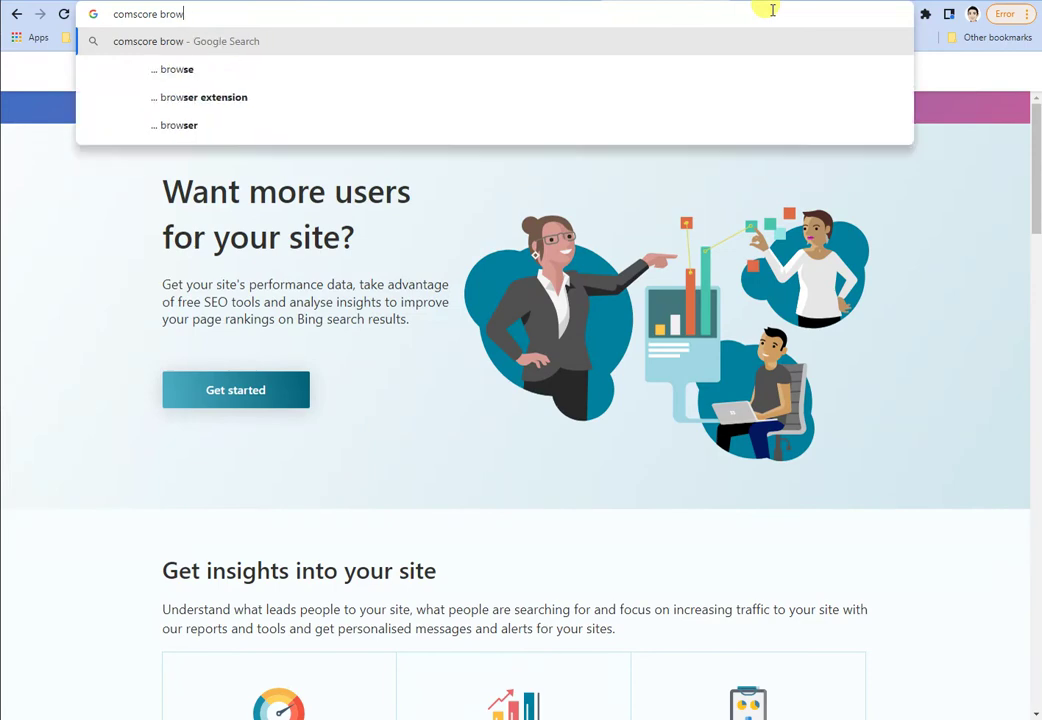
{"action": "type", "text": "ser statistics"}
{"action": "key", "text": "Return"}
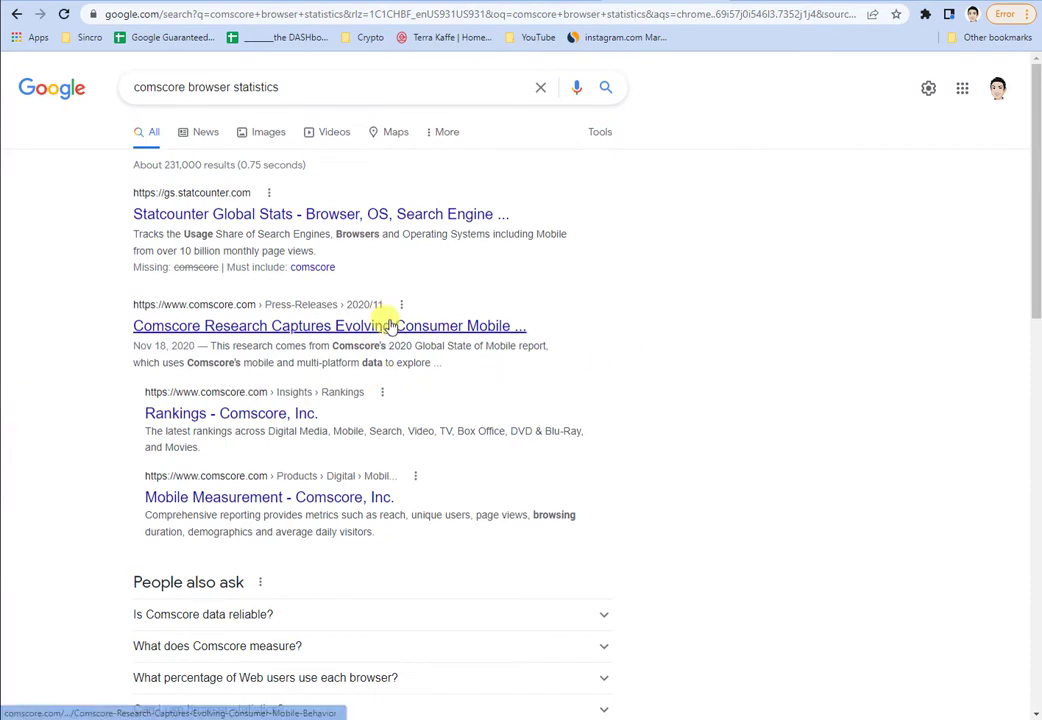
Open the Comscore result and show the Rankings page's Explicit Core Search Share Report
{"action": "left_click", "coordinate": [390, 325]}
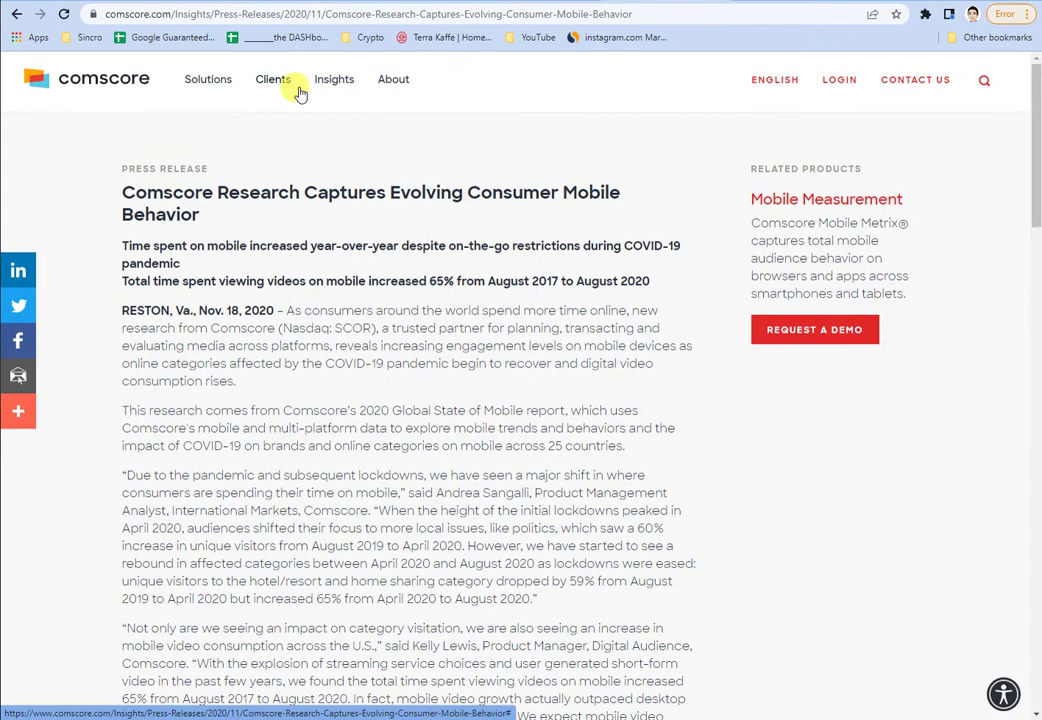
{"action": "mouse_move", "coordinate": [340, 88]}
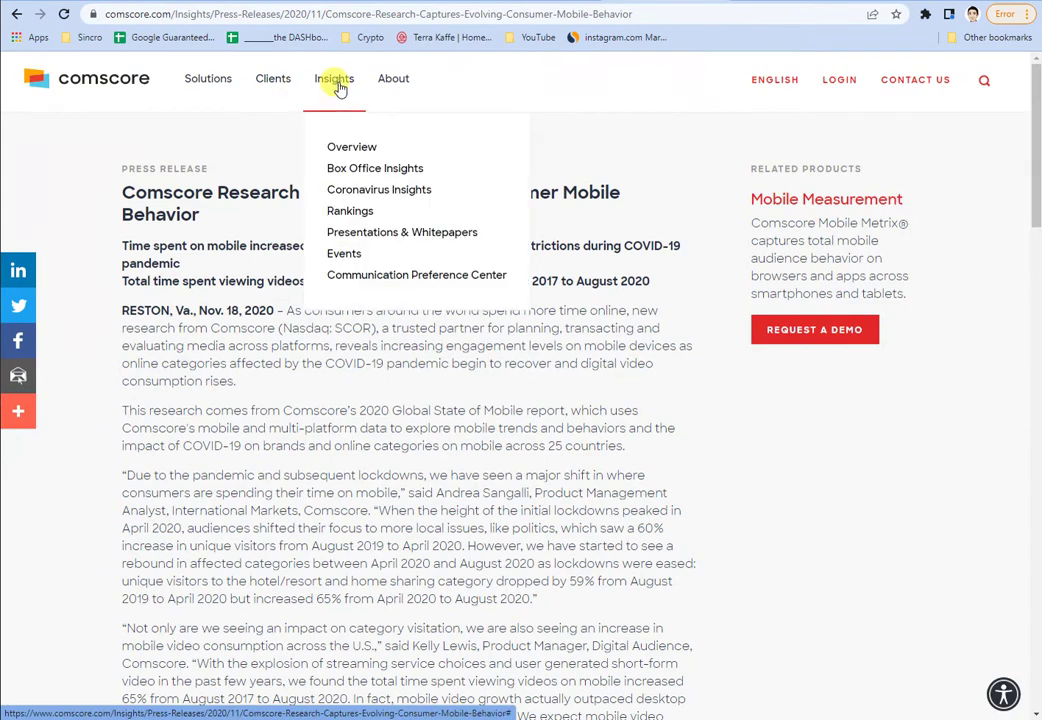
{"action": "left_click", "coordinate": [371, 211]}
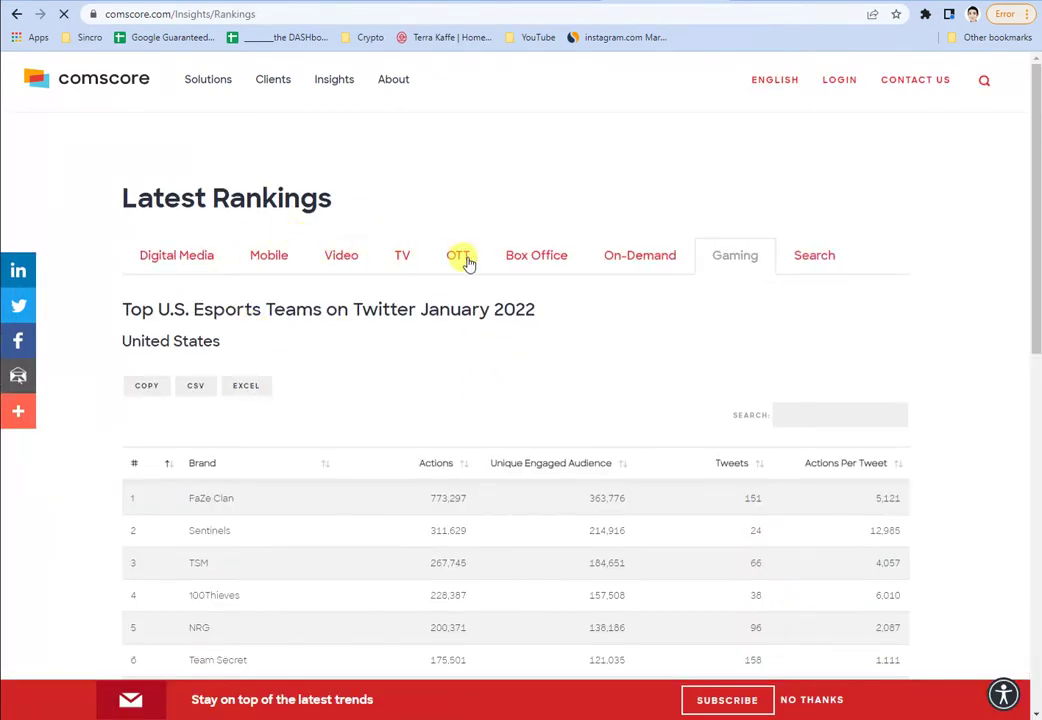
{"action": "mouse_move", "coordinate": [820, 262]}
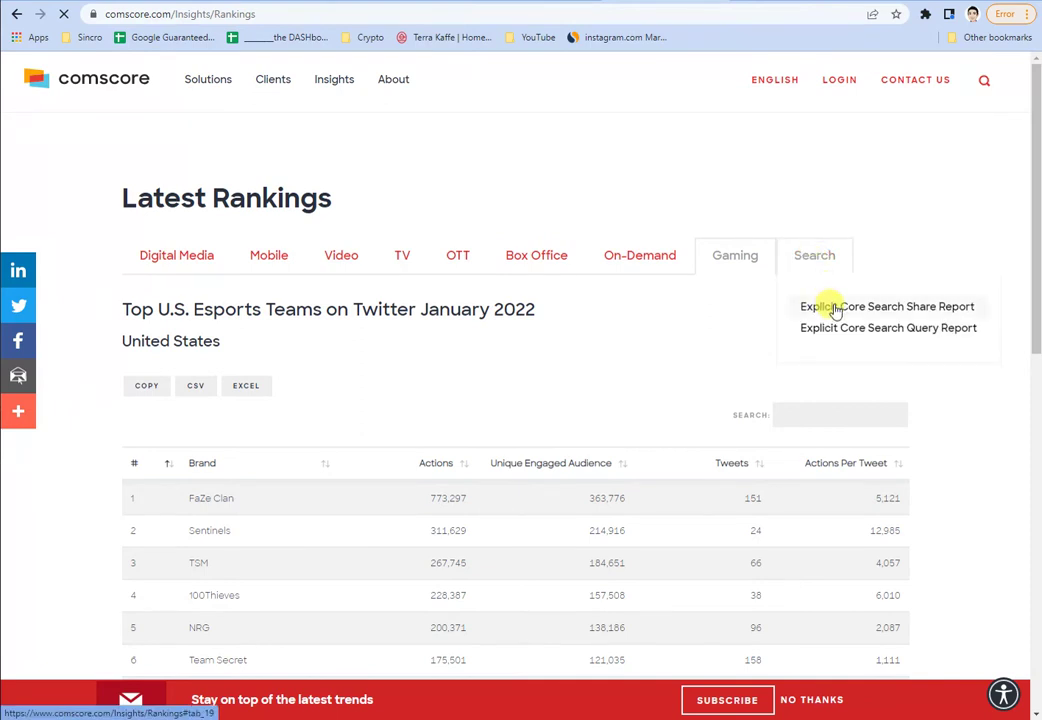
{"action": "left_click", "coordinate": [834, 308]}
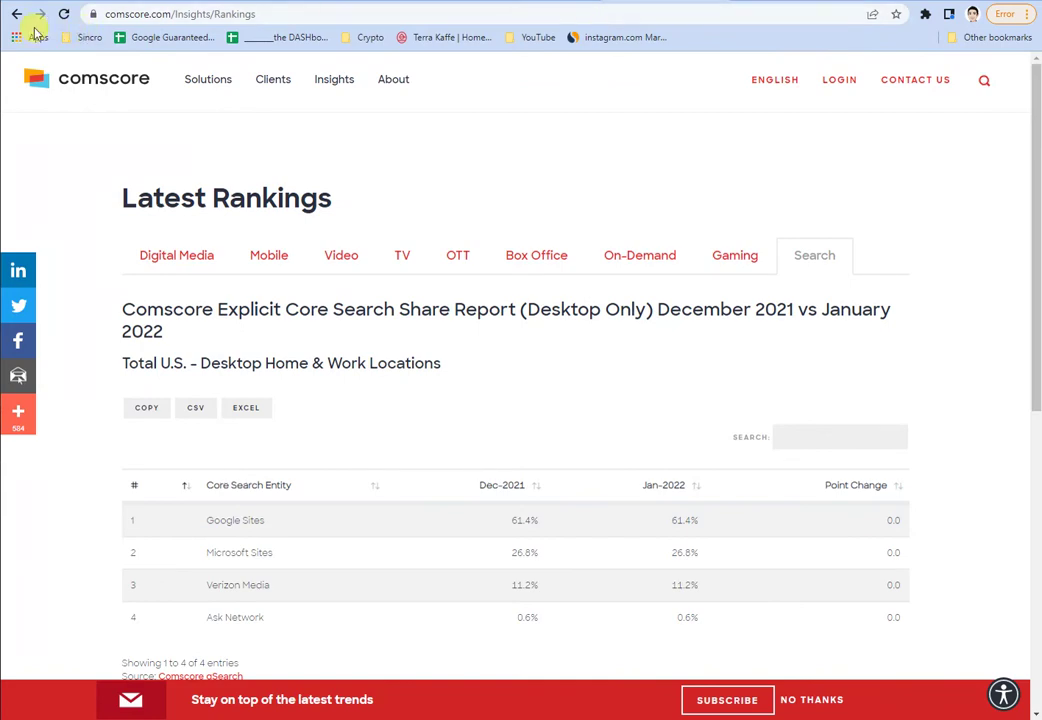
Go back to Bing Webmaster Tools via history and enter 'bing web' in the address bar
{"action": "right_click", "coordinate": [17, 17]}
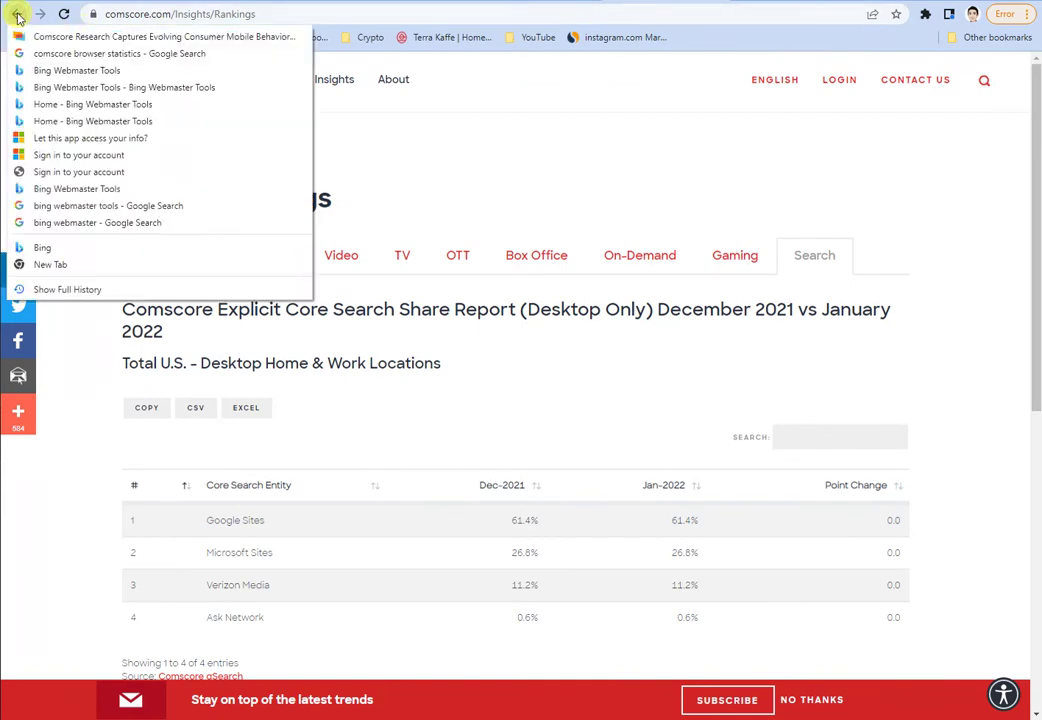
{"action": "left_click", "coordinate": [46, 70]}
{"action": "left_click", "coordinate": [257, 15]}
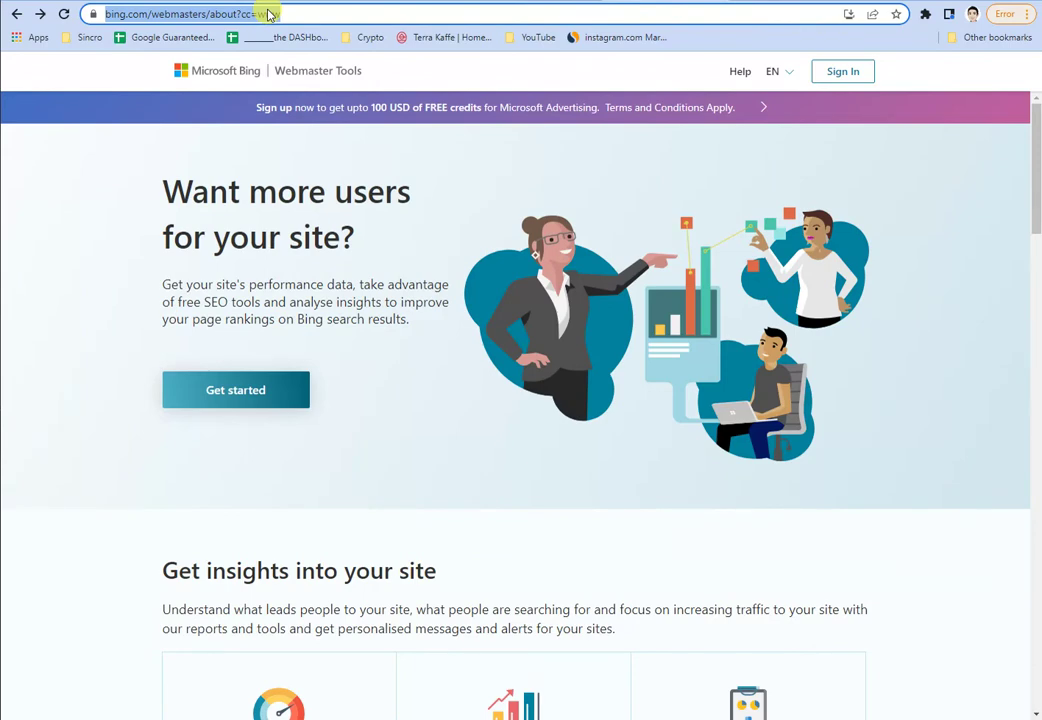
{"action": "type", "text": "bing"}
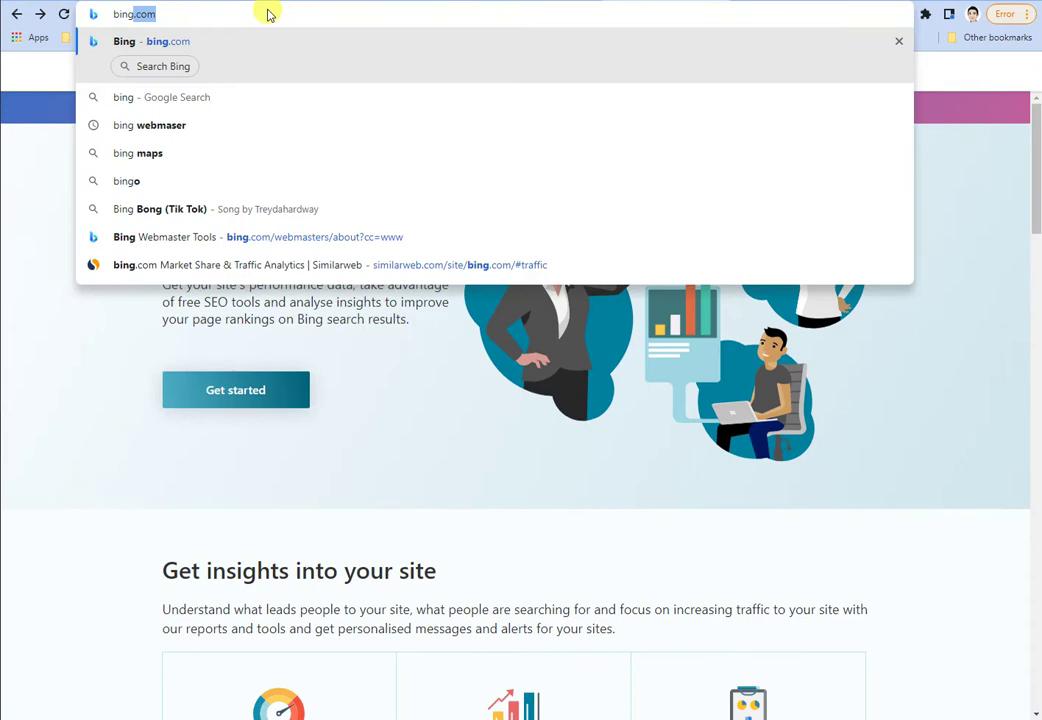
{"action": "type", "text": " web"}
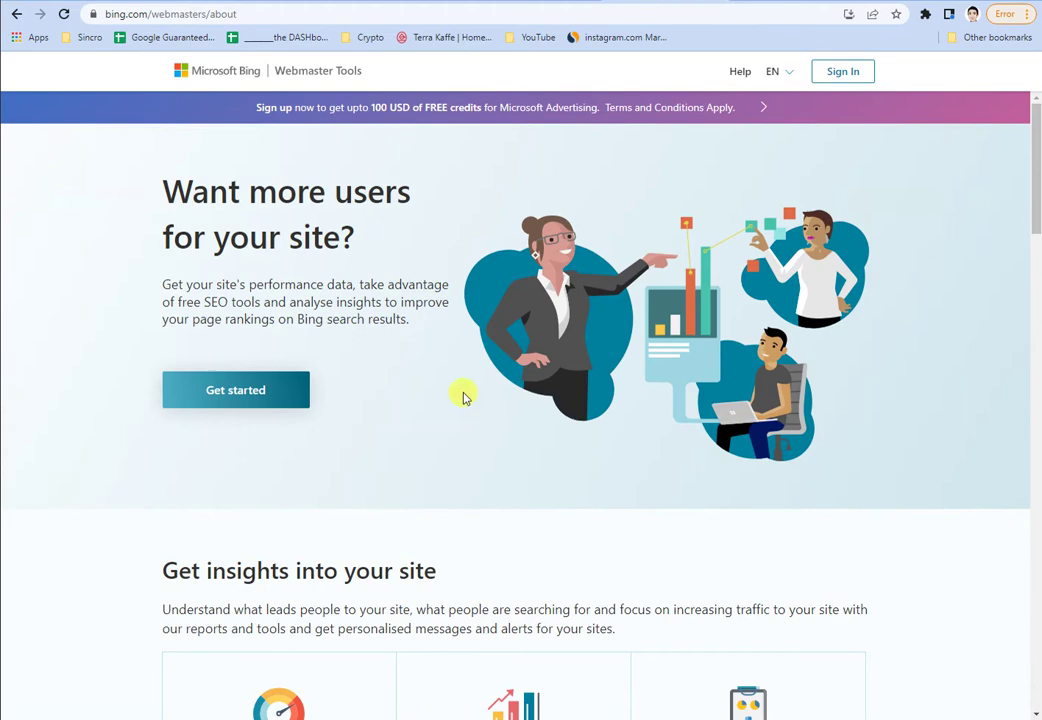
Get started by signing in with a Google account, then cancel the Verification pending notice
{"action": "left_click", "coordinate": [263, 389]}
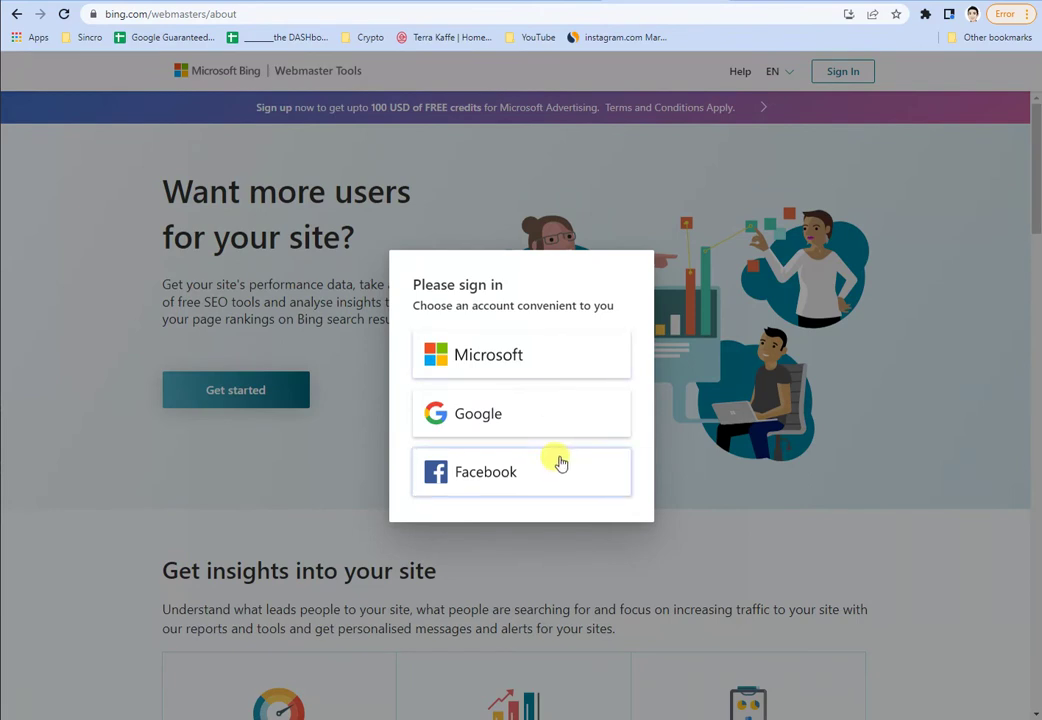
{"action": "left_click", "coordinate": [500, 410]}
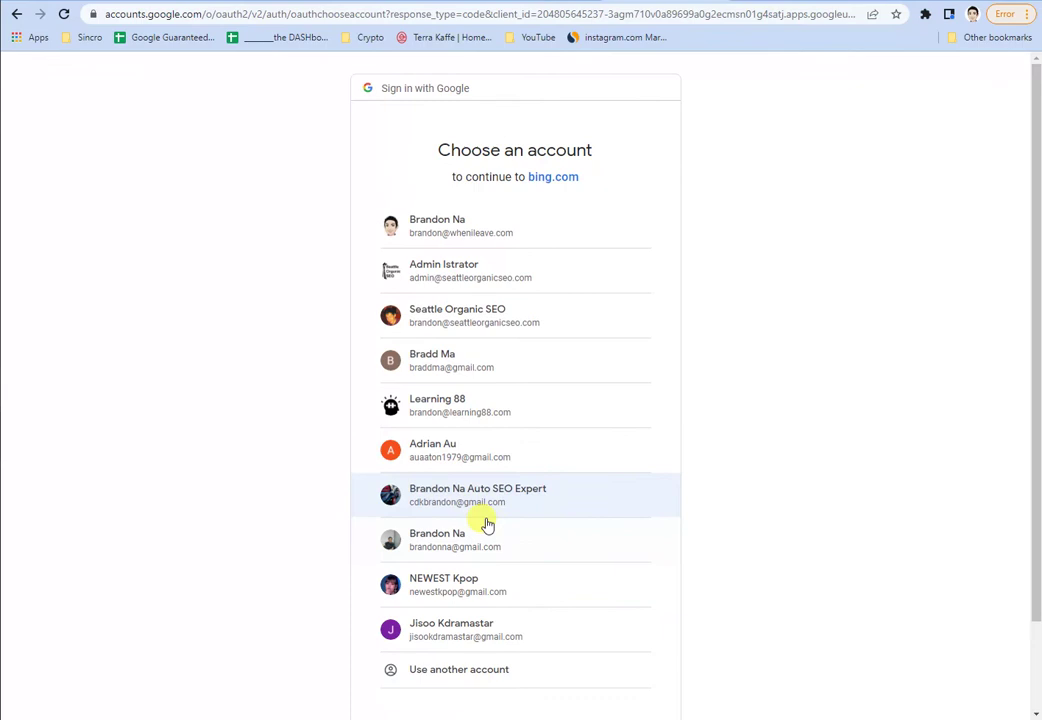
{"action": "left_click", "coordinate": [486, 542]}
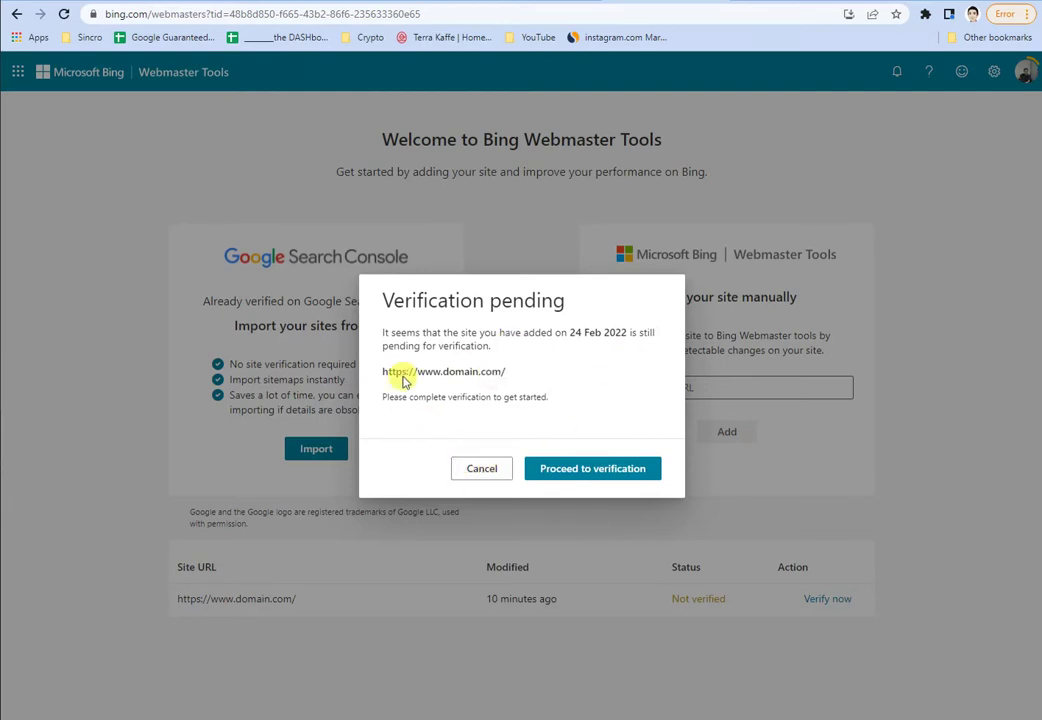
{"action": "left_click", "coordinate": [484, 469]}
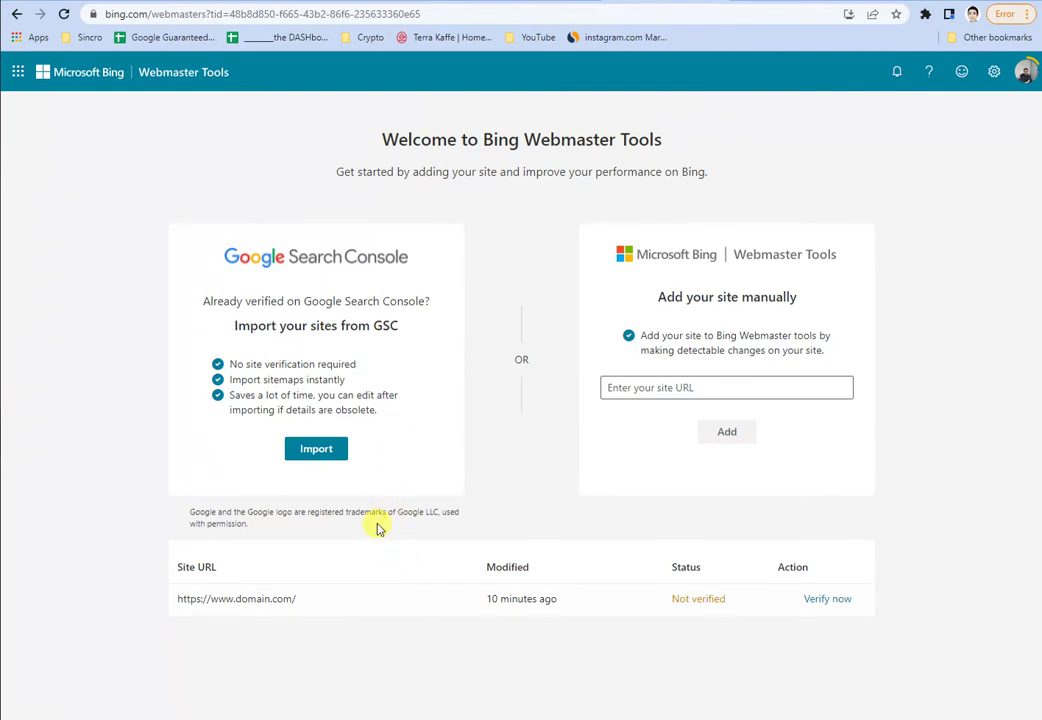
{"action": "left_click", "coordinate": [645, 393]}
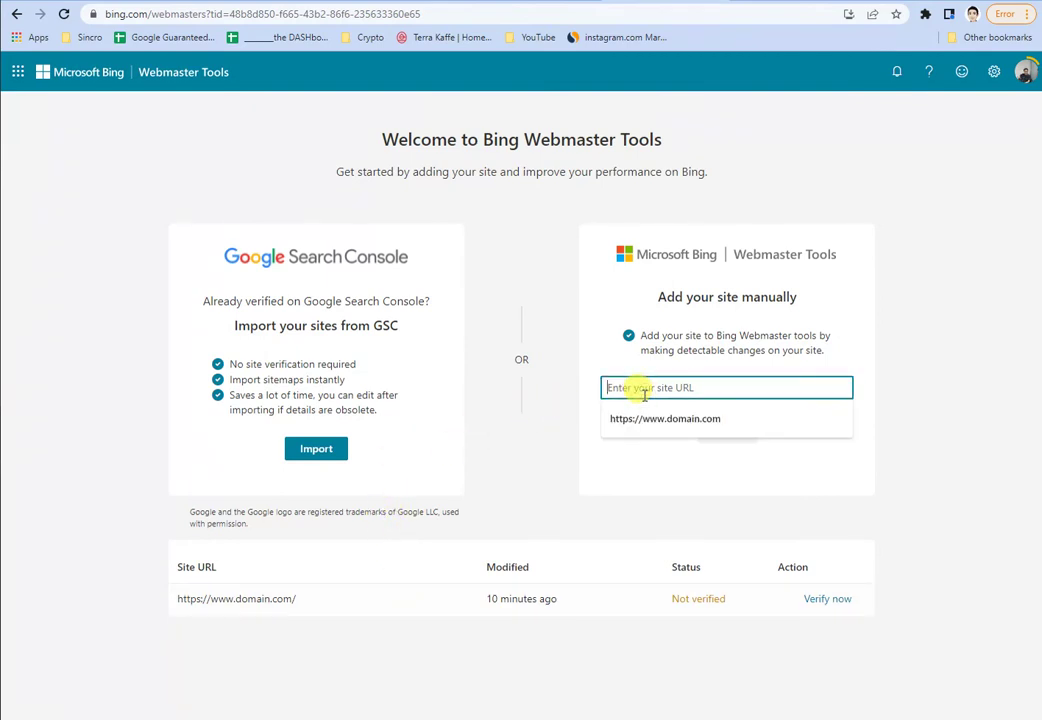
{"action": "left_click", "coordinate": [645, 420]}
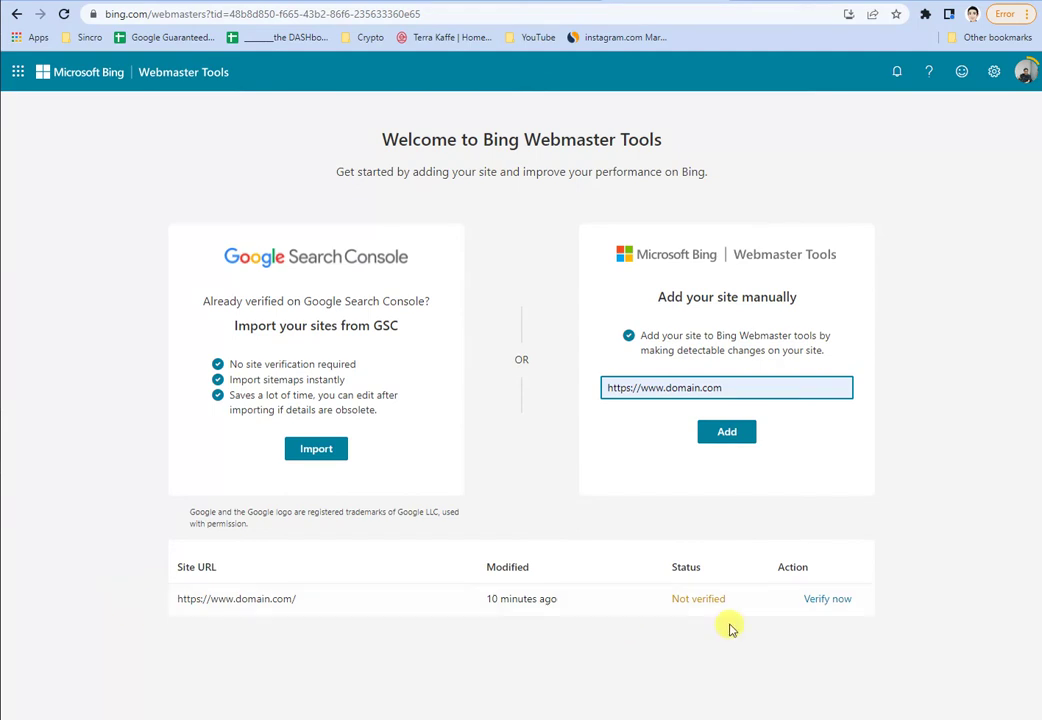
{"action": "left_click", "coordinate": [724, 436]}
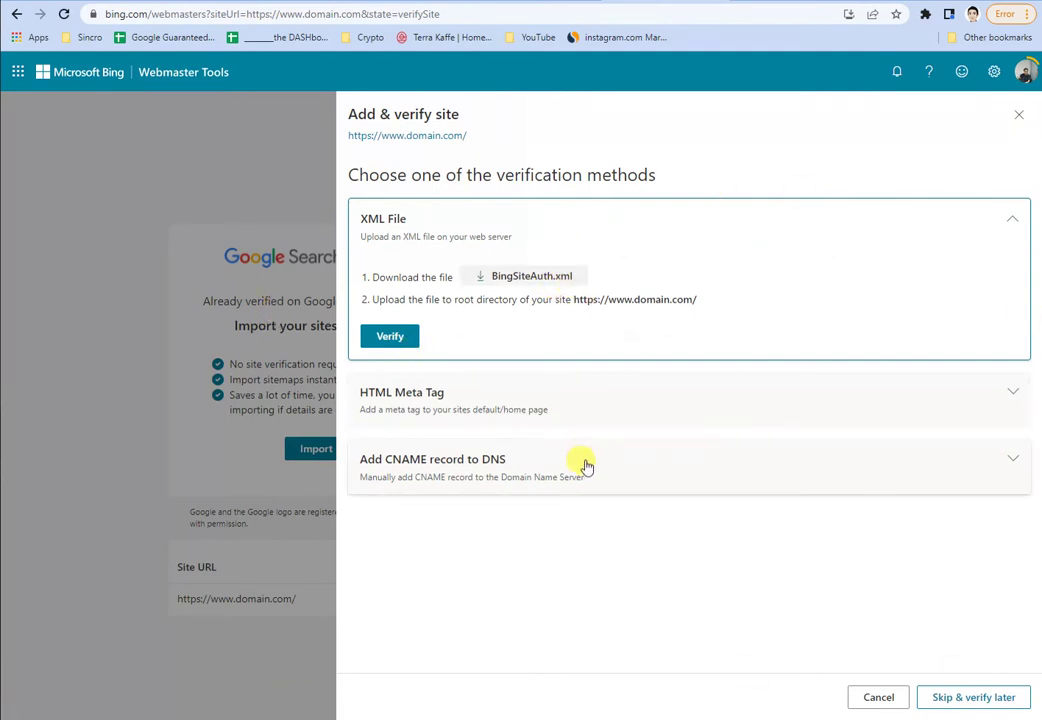
Expand the HTML Meta Tag and CNAME record verification details, then dismiss the profile completeness card
{"action": "left_click", "coordinate": [752, 407]}
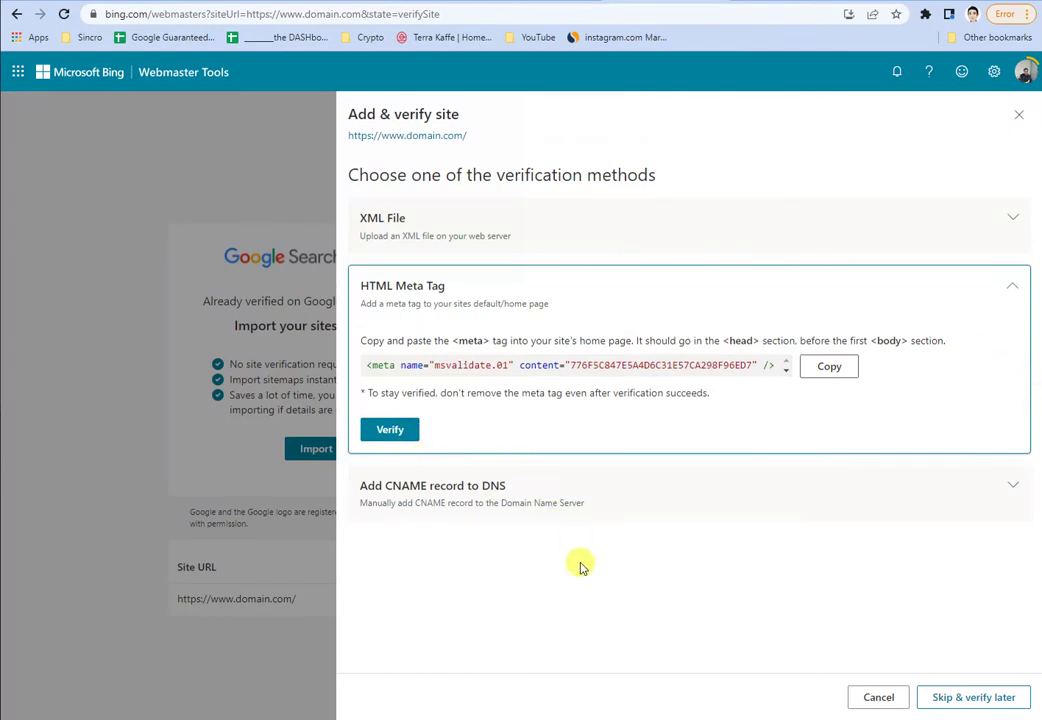
{"action": "left_click", "coordinate": [575, 490]}
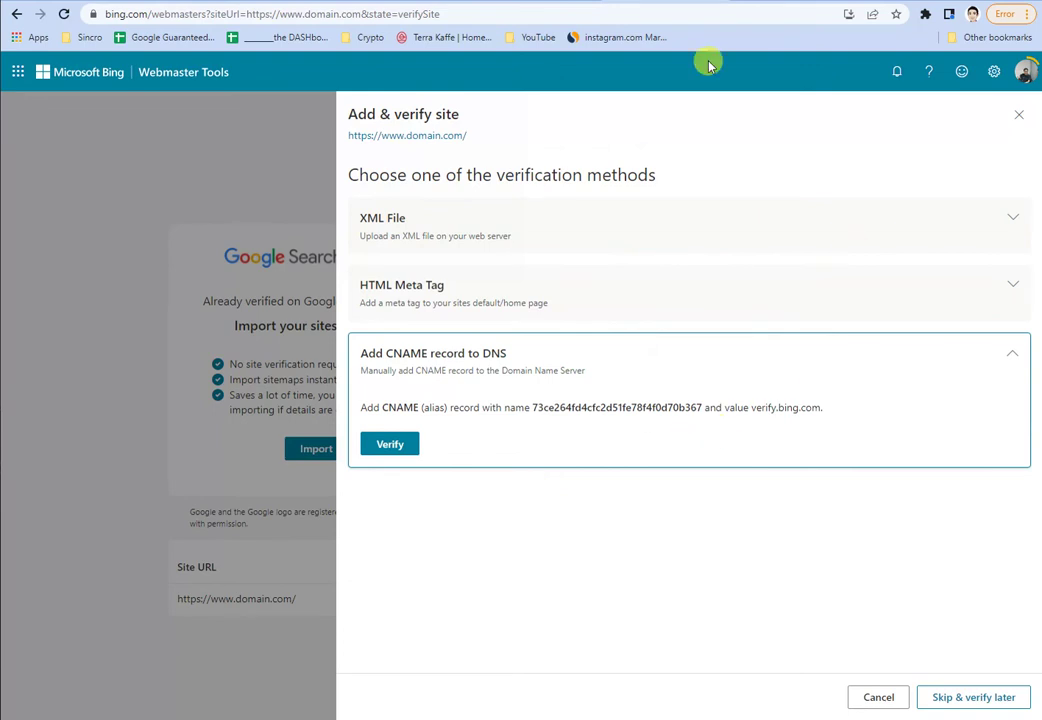
{"action": "mouse_move", "coordinate": [1024, 72]}
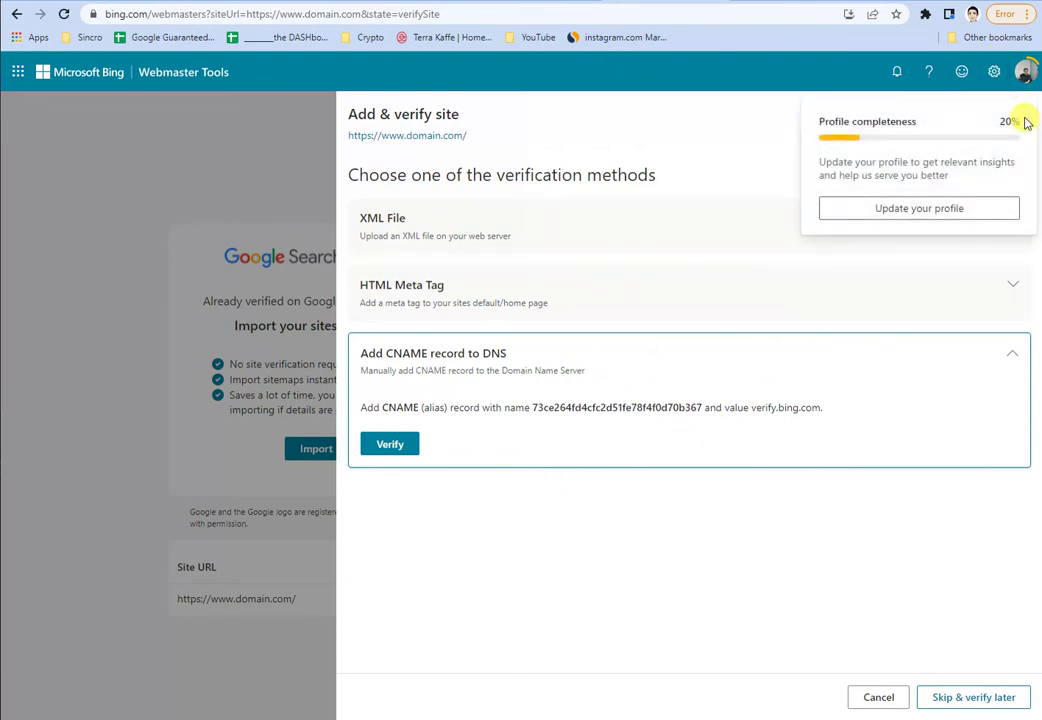
{"action": "left_click", "coordinate": [942, 571]}
Close the Add & verify site panel, then view and close the profile completeness card and Profile panel
{"action": "left_click", "coordinate": [721, 137]}
{"action": "left_click", "coordinate": [1018, 116]}
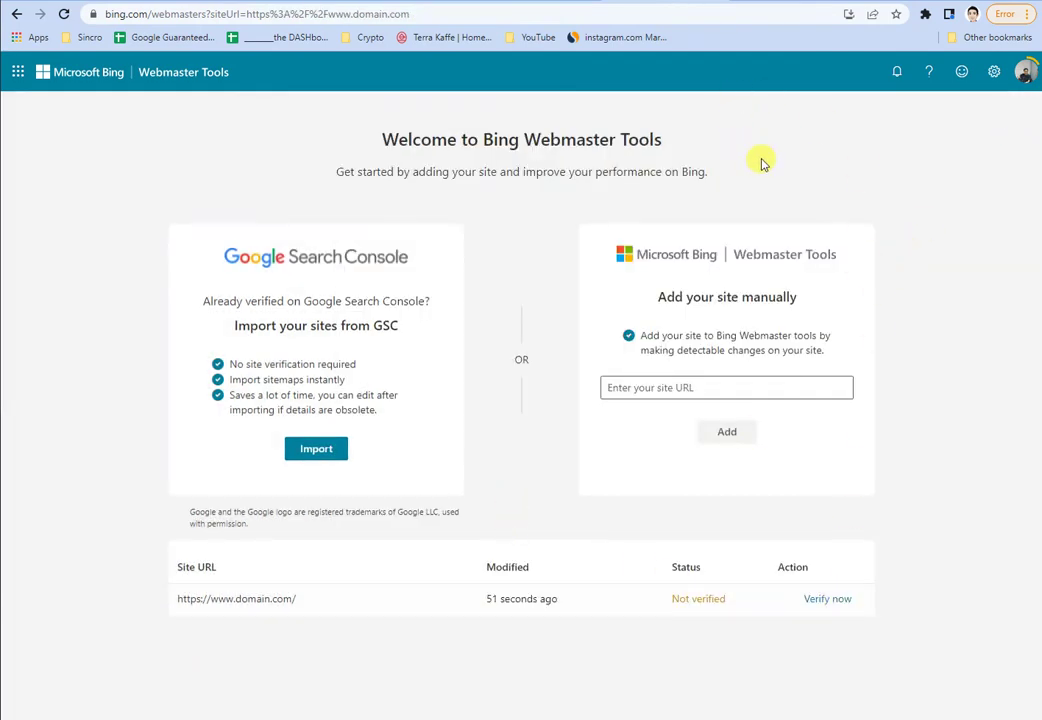
{"action": "left_click", "coordinate": [1024, 71]}
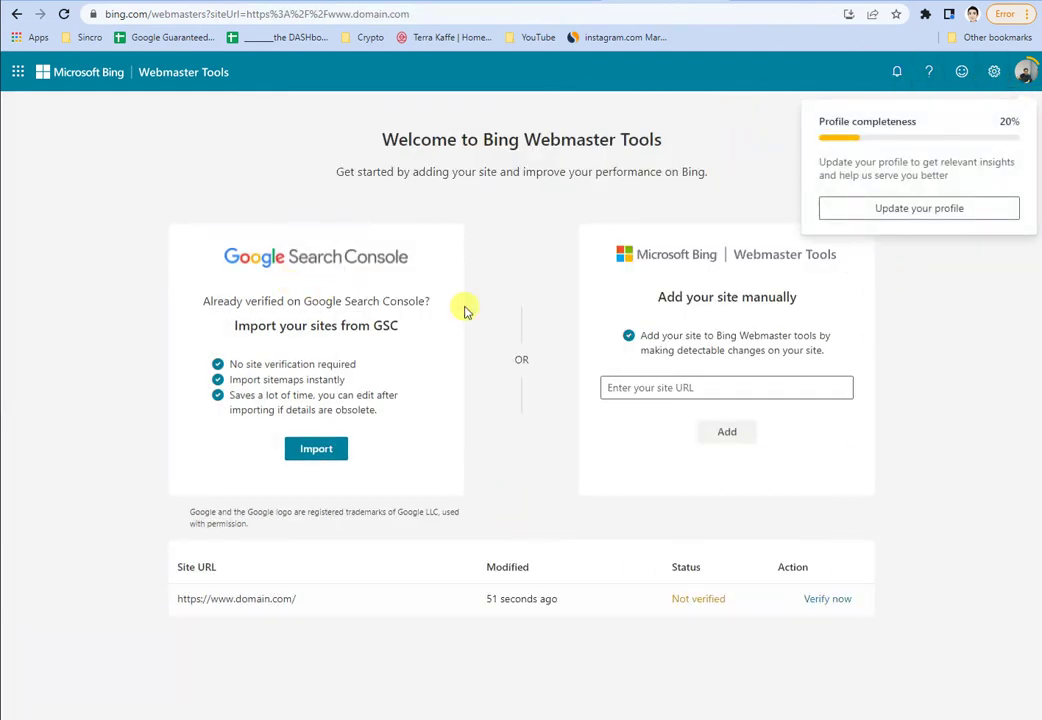
{"action": "left_click", "coordinate": [1014, 314]}
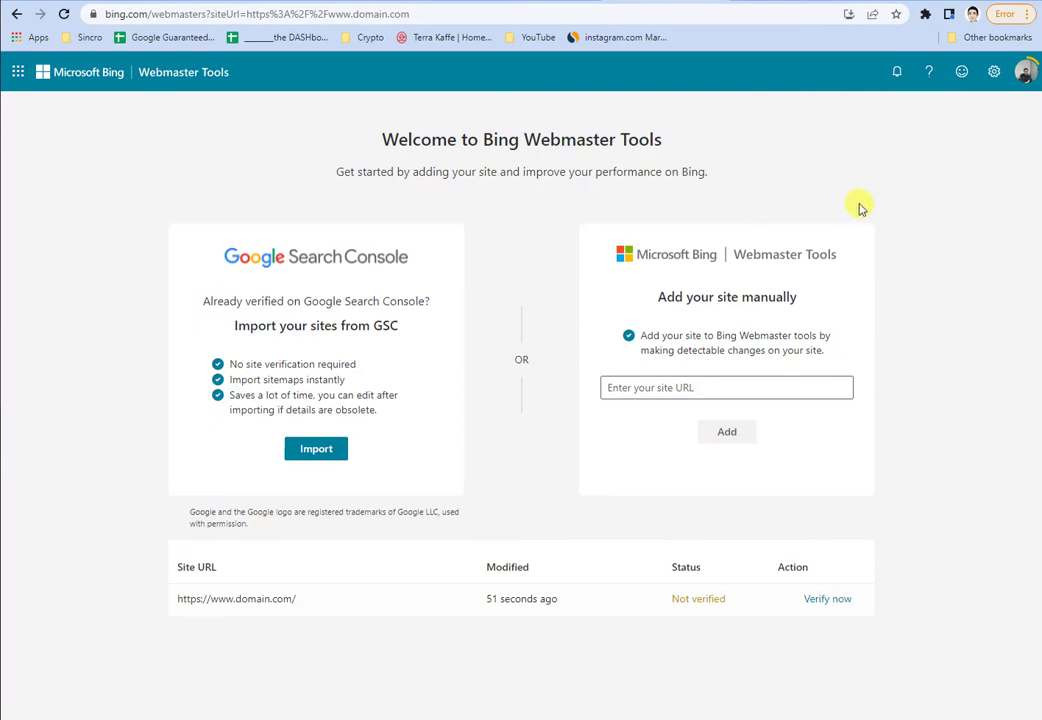
{"action": "left_click", "coordinate": [1027, 70]}
{"action": "left_click", "coordinate": [1030, 80]}
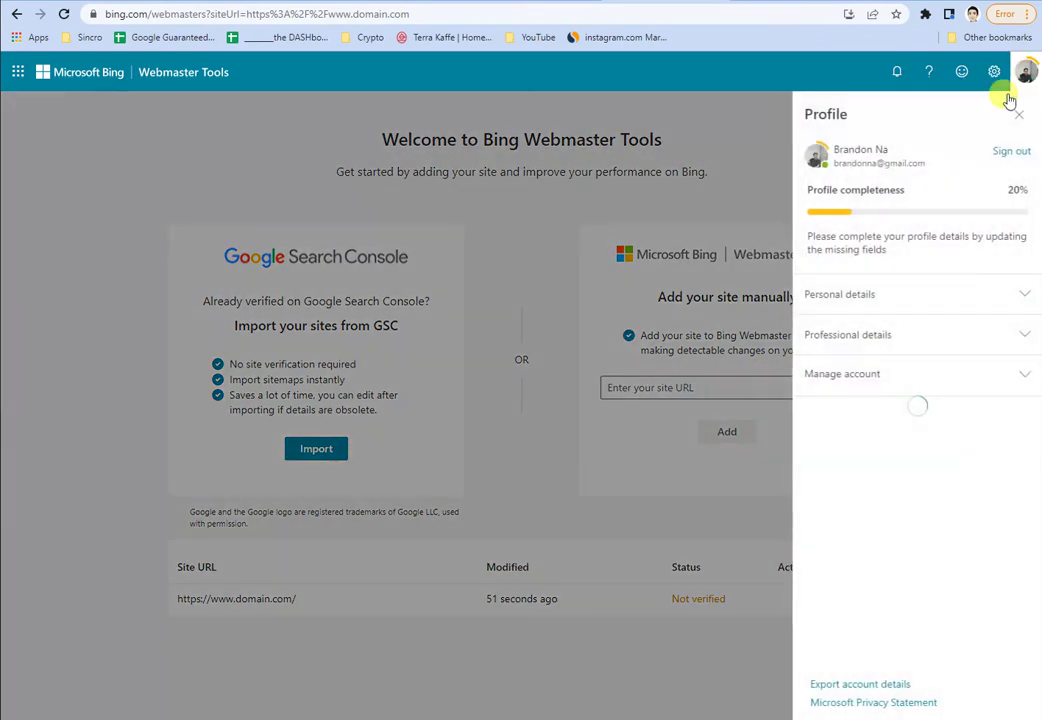
{"action": "left_click", "coordinate": [747, 152]}
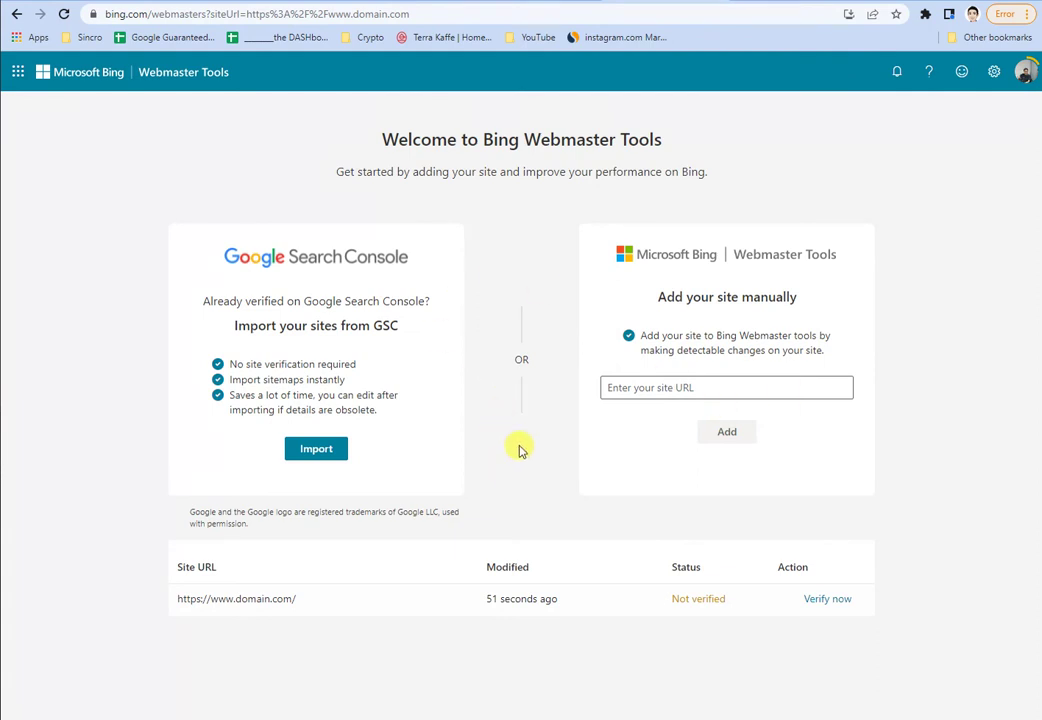